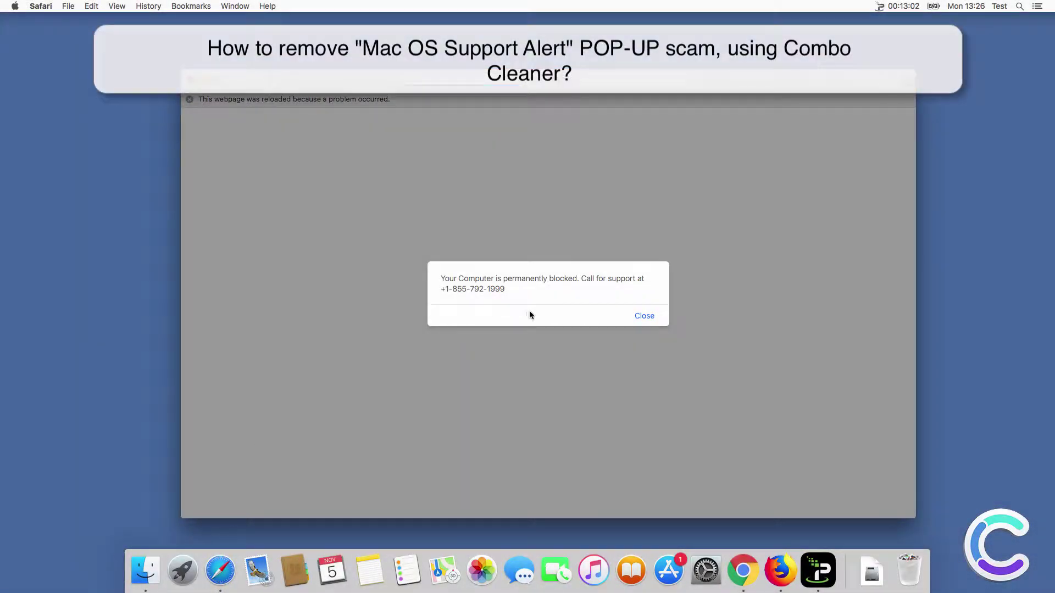
Step: Dismiss the blocked-computer alert in Safari and exit the scam page's full-screen mode
click(643, 317)
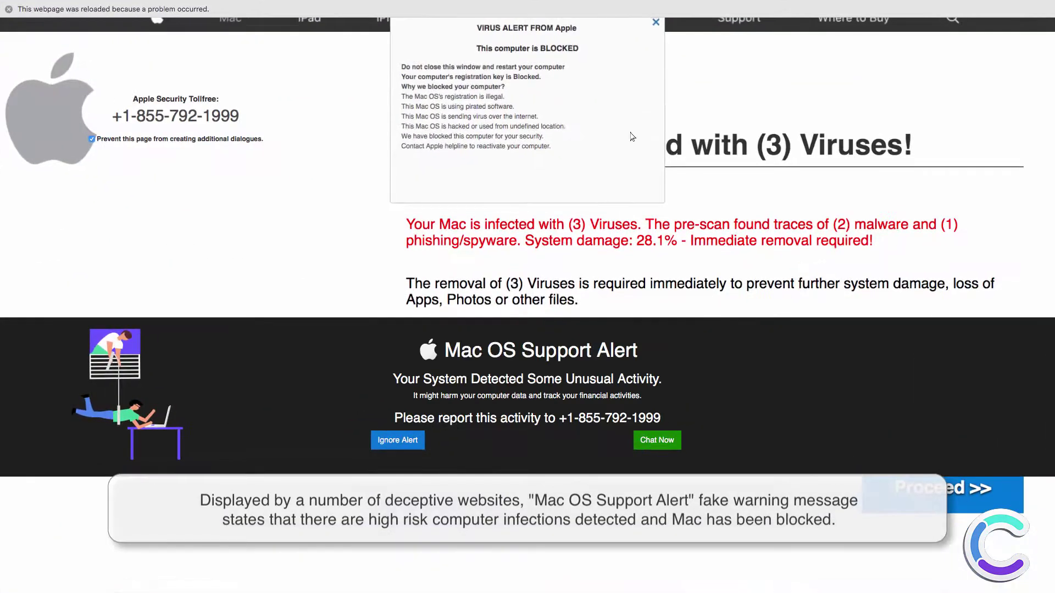
mouse_move(87, 2)
click(31, 17)
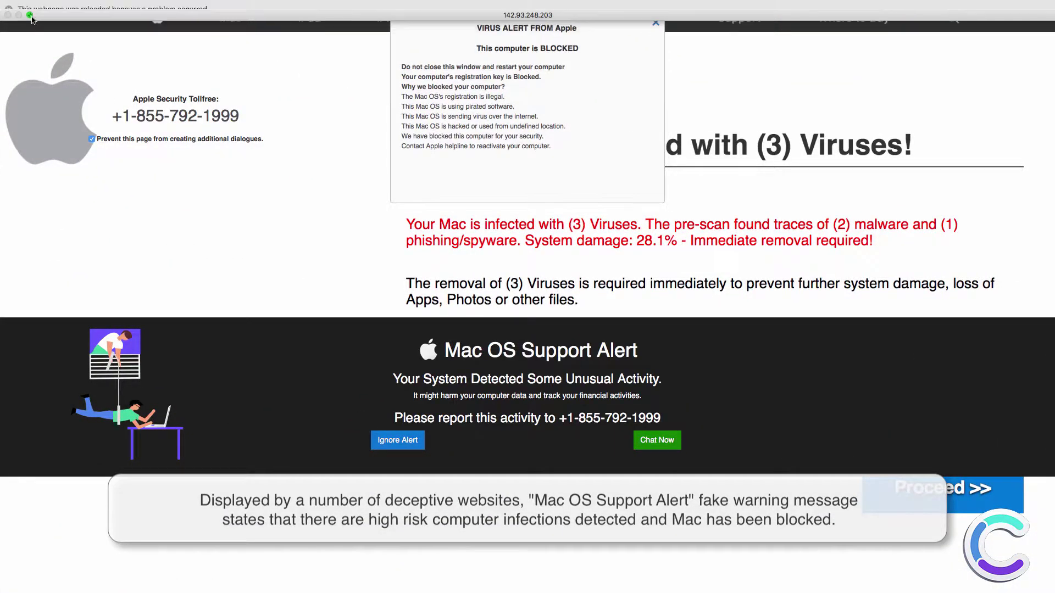
click(30, 14)
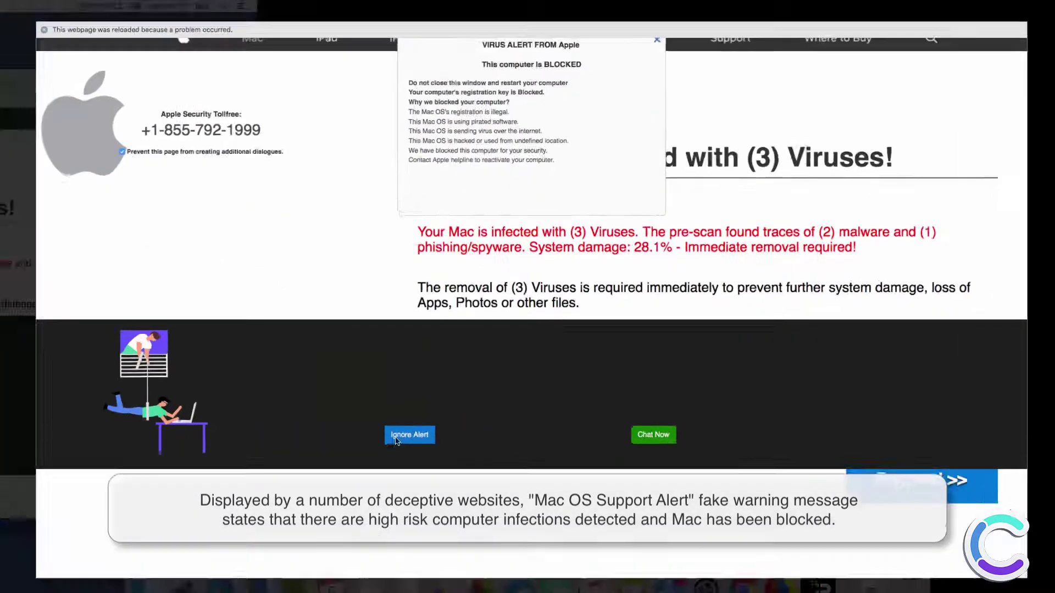
mouse_move(123, 2)
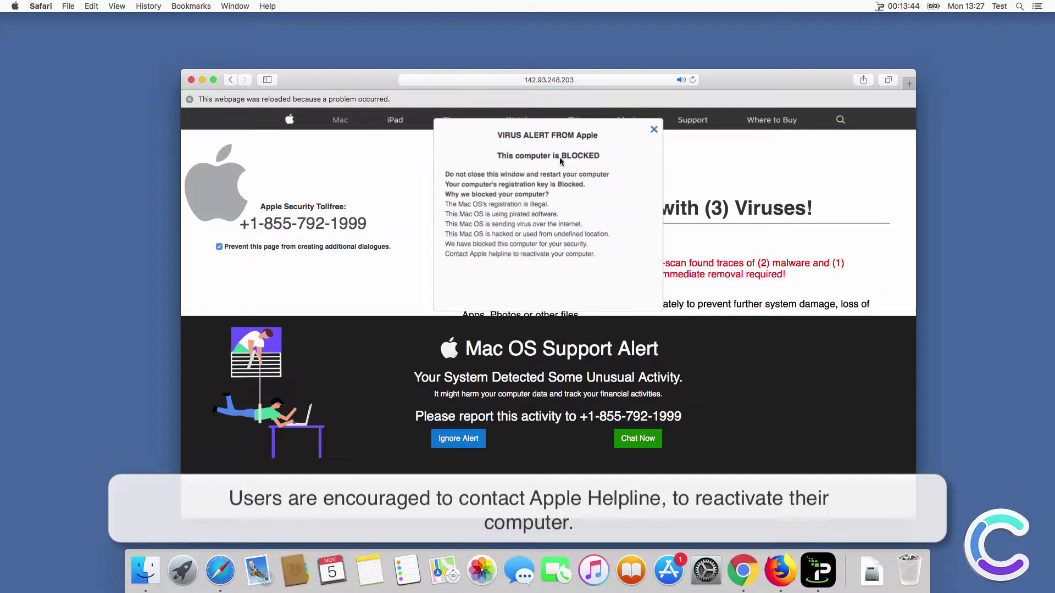
Step: Bring the scam page out of full screen again and close the Safari window, confirming leaving the page
click(559, 157)
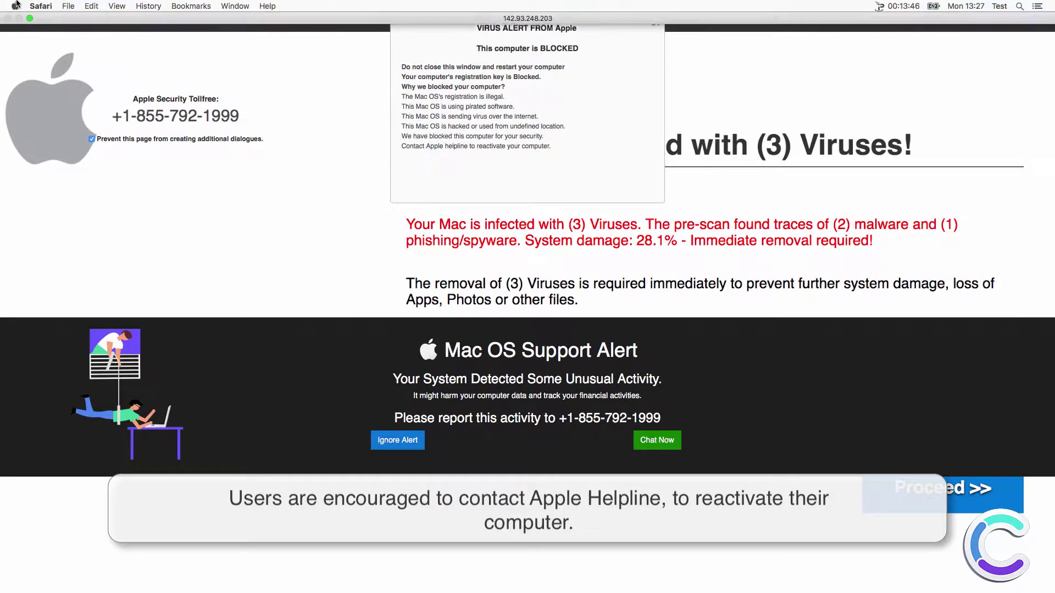
click(30, 18)
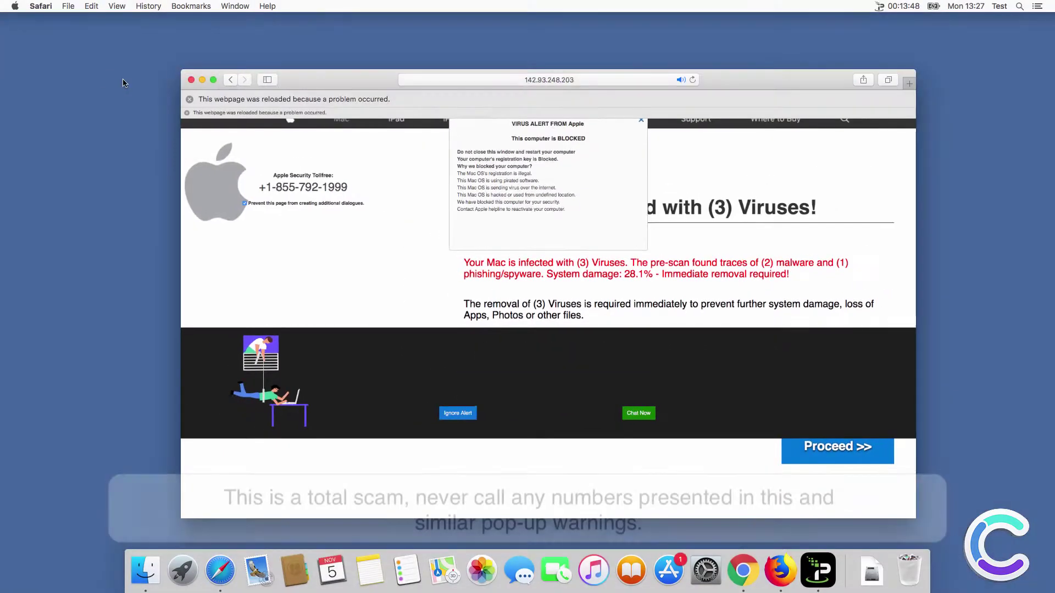
click(192, 80)
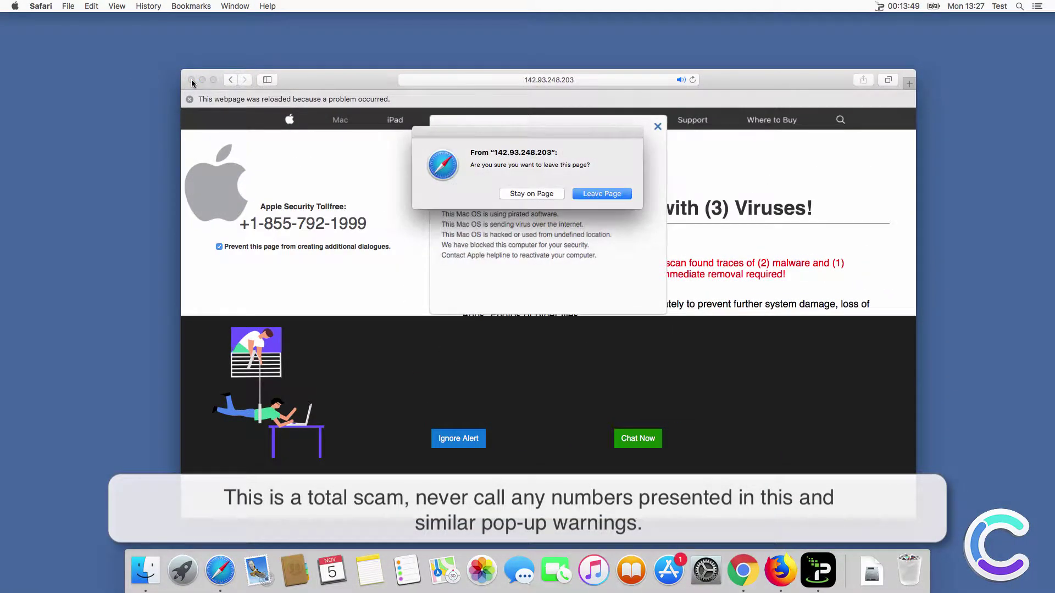
click(601, 195)
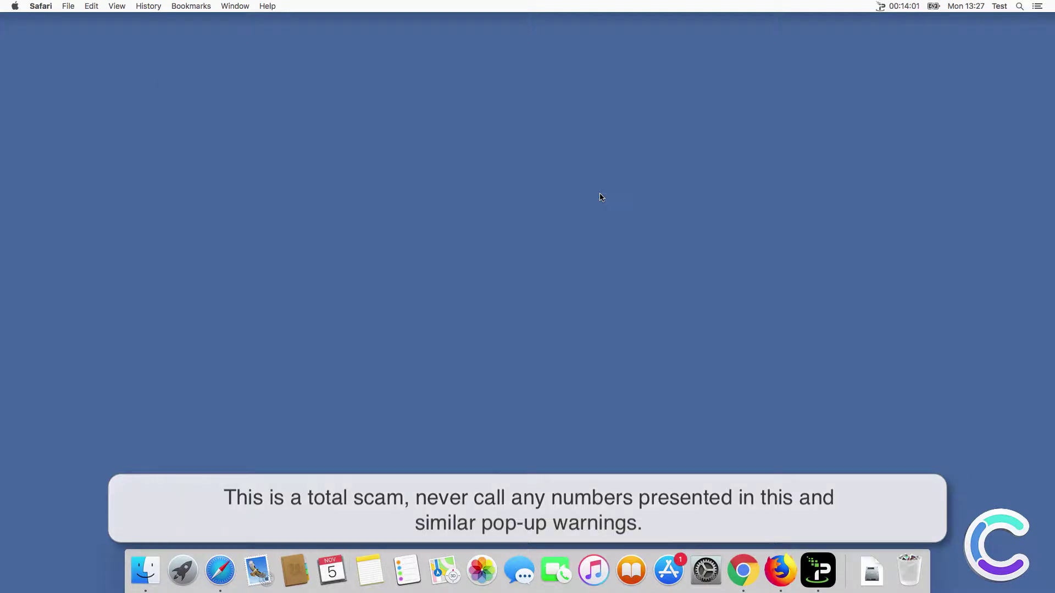
Step: Switch to Chrome, dismiss the scam page's alert and try to close the fake virus pop-up, exiting full screen each time
click(752, 573)
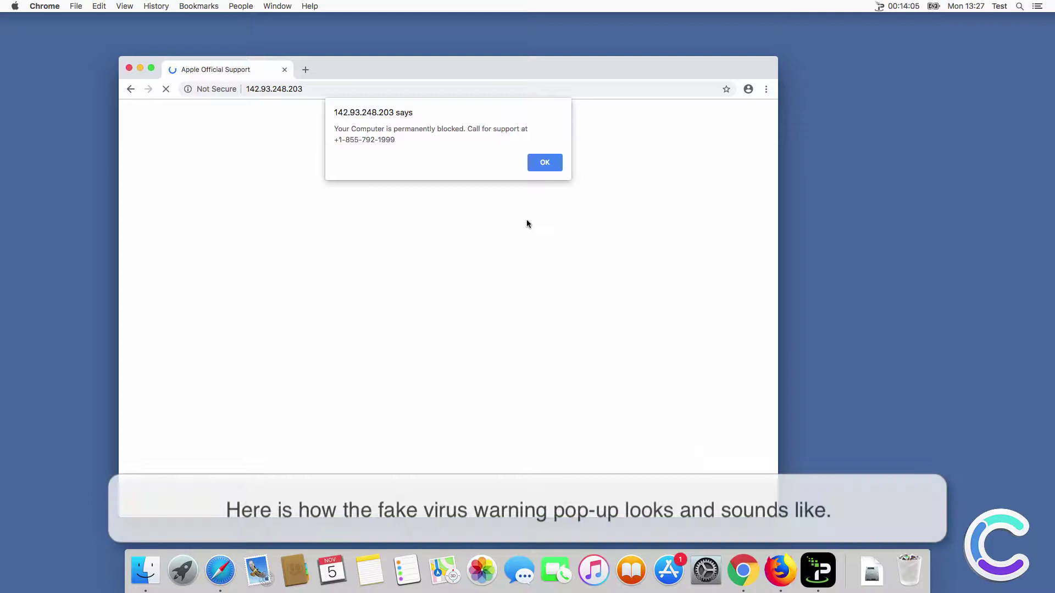
click(544, 162)
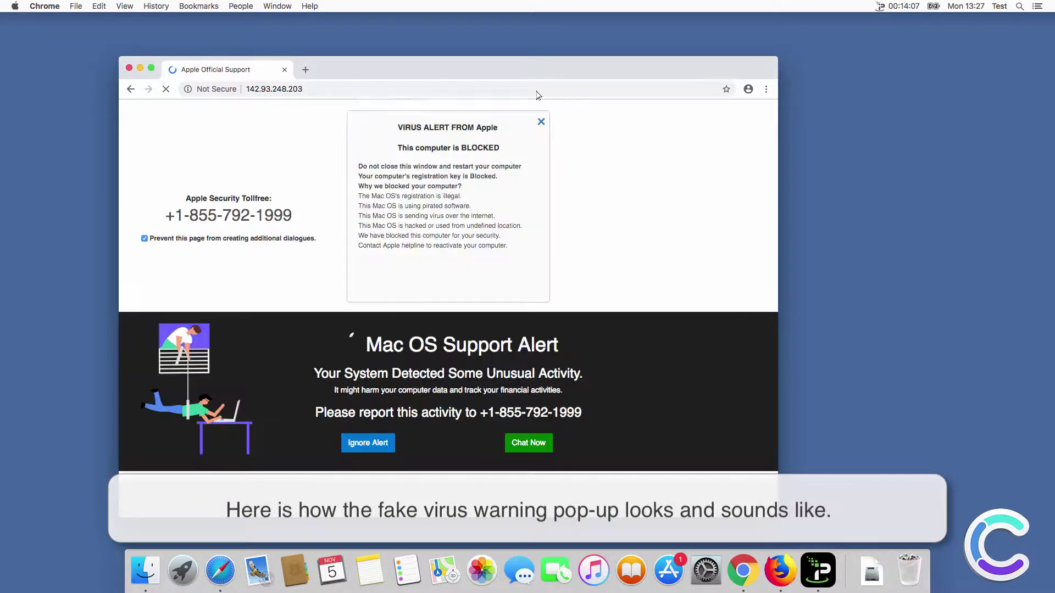
click(544, 120)
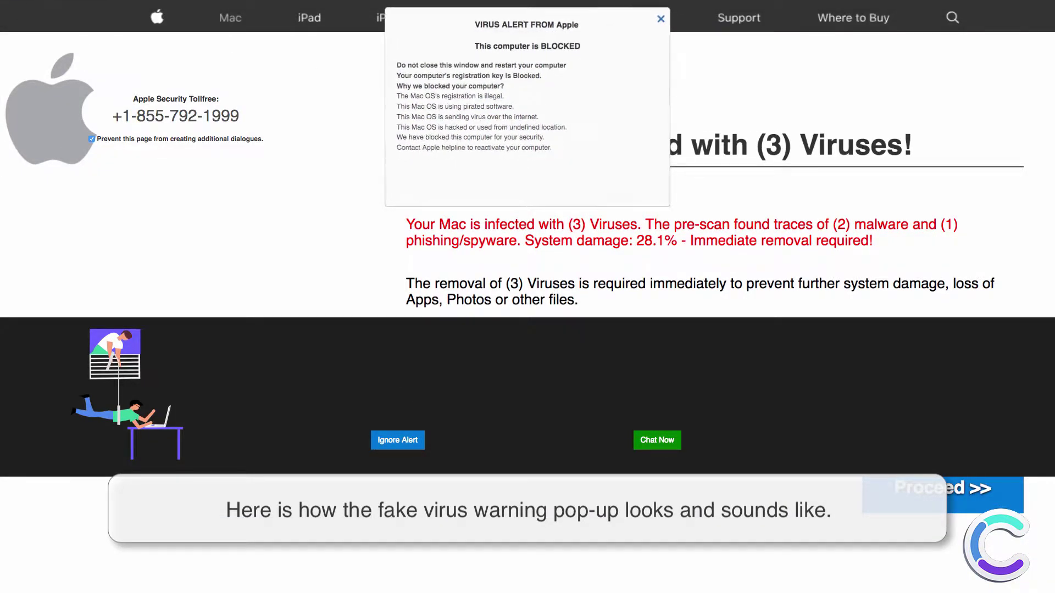
key(Escape)
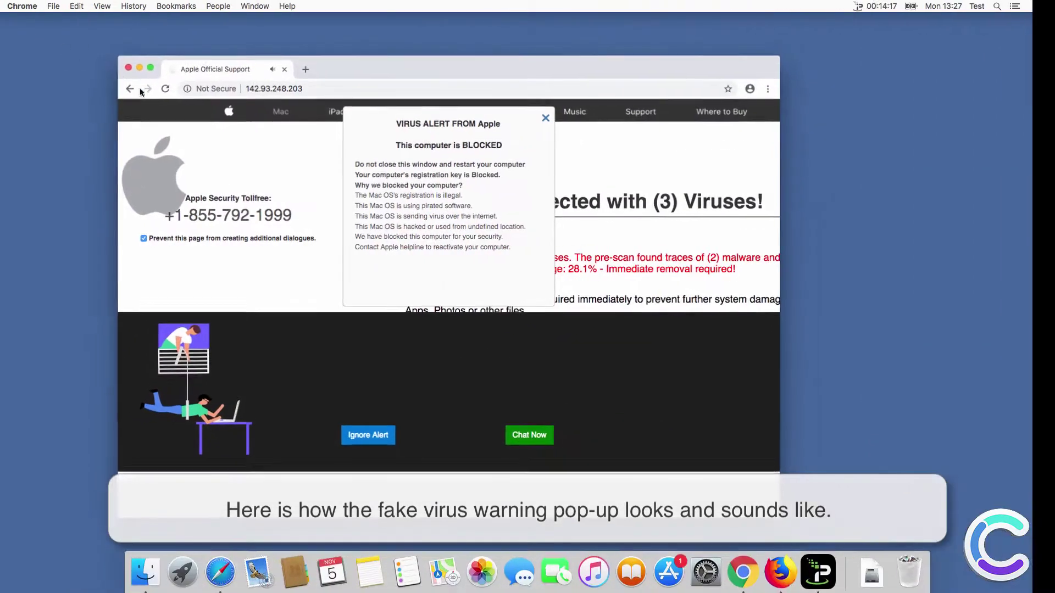
click(638, 119)
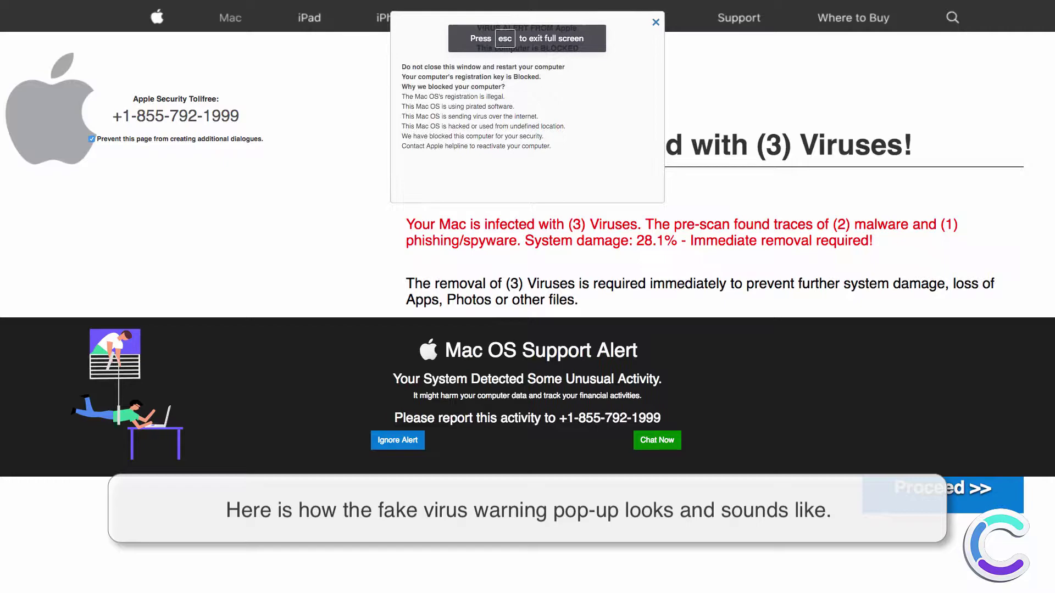
key(Escape)
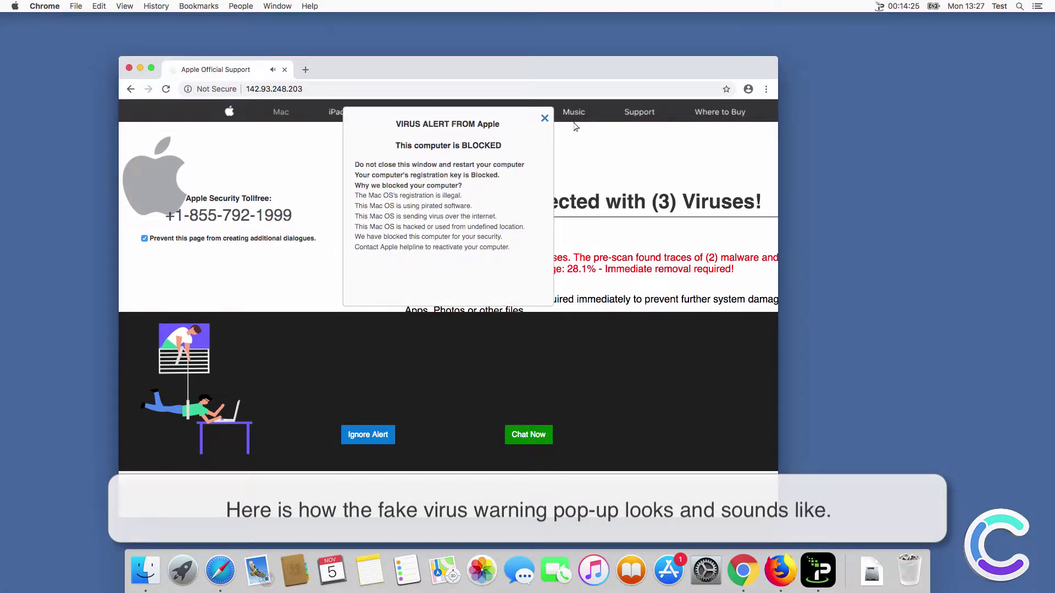
Step: Try closing the fake virus pop-up once more, exit full screen and close the Chrome window, confirming leaving the page
click(542, 119)
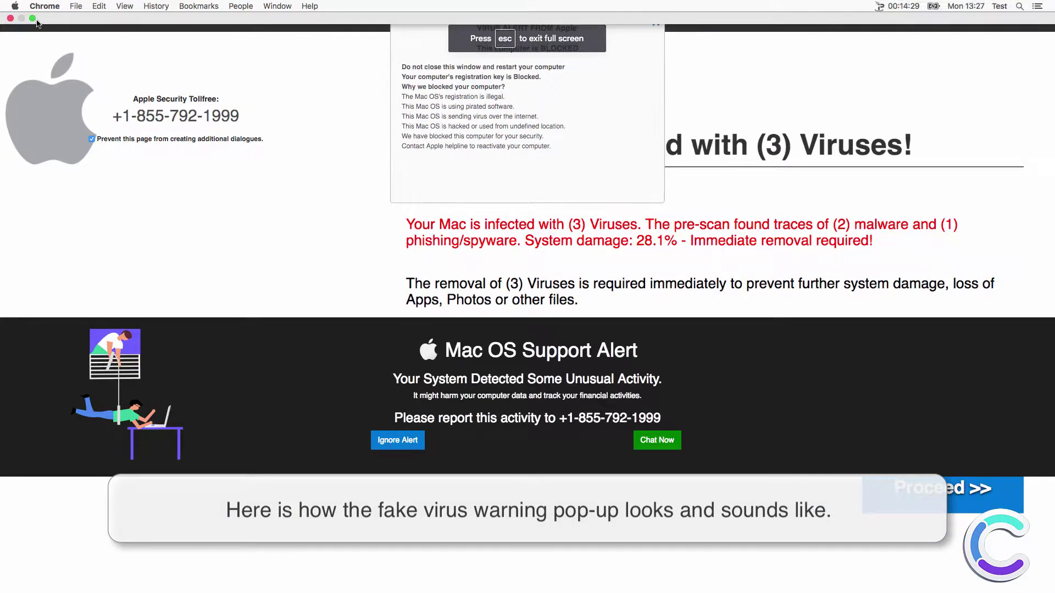
click(33, 19)
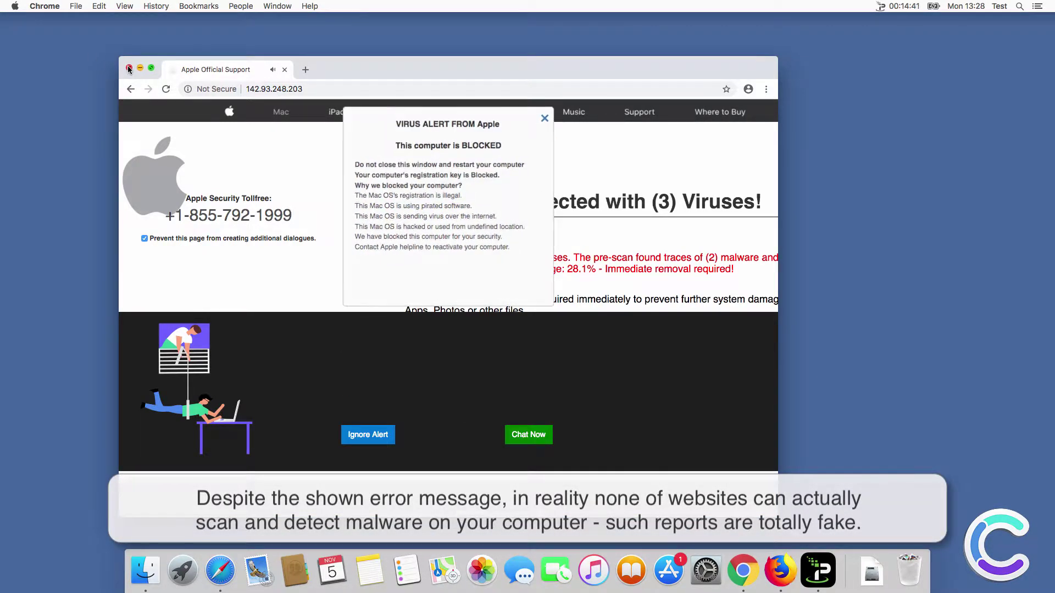
click(129, 68)
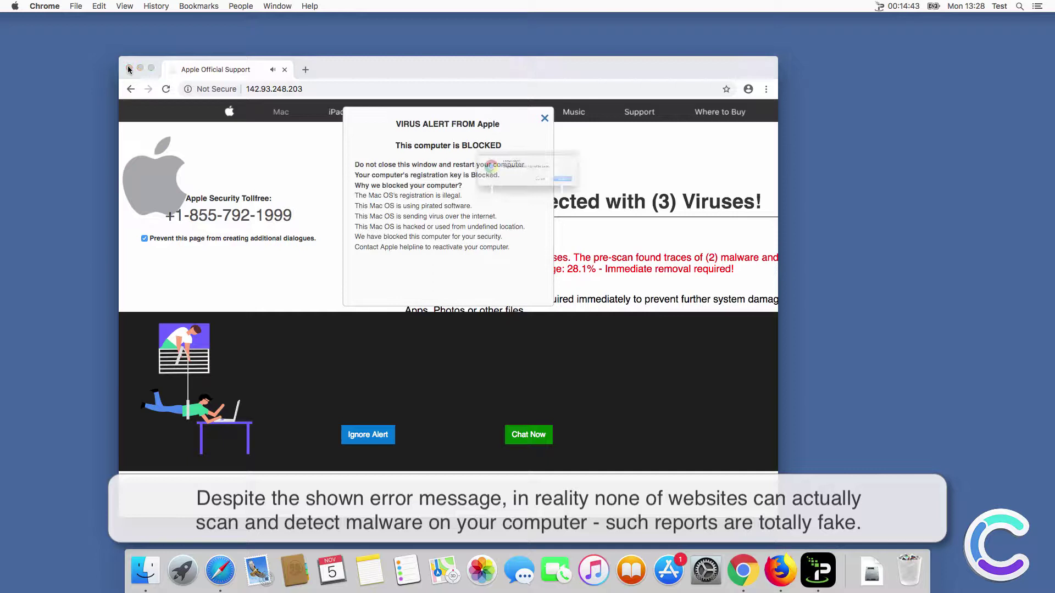
click(611, 194)
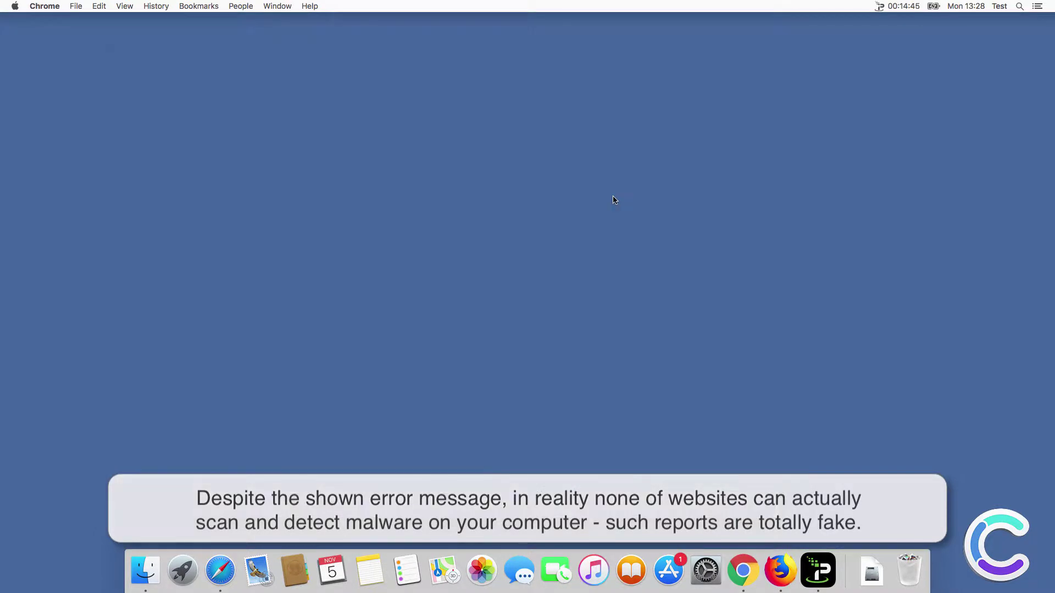
Step: Switch to Firefox, dismiss the scam page's alert and quit the browser through the Mozilla Crash Reporter
click(794, 562)
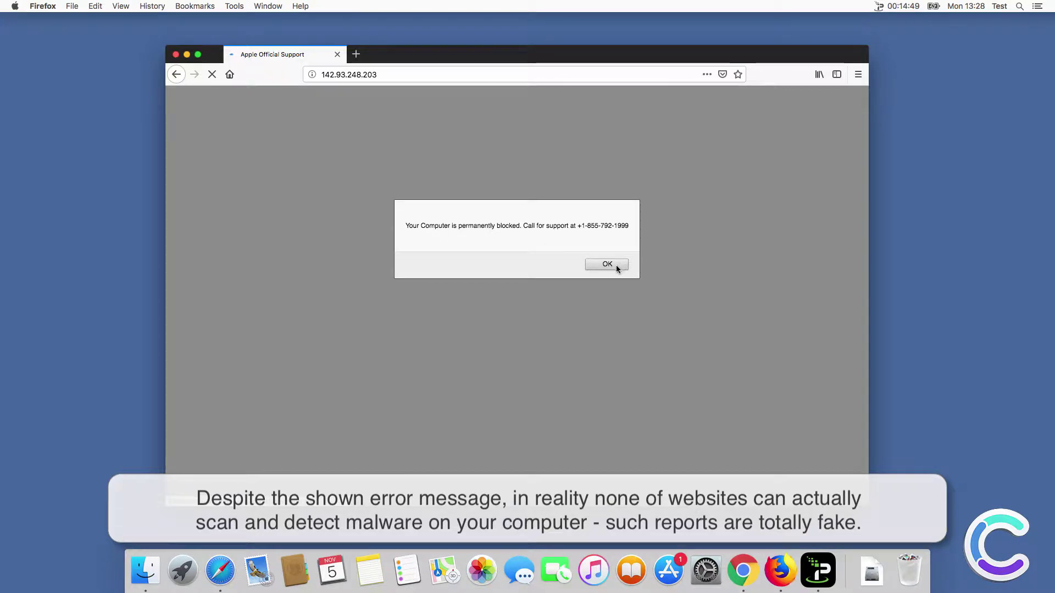
click(616, 267)
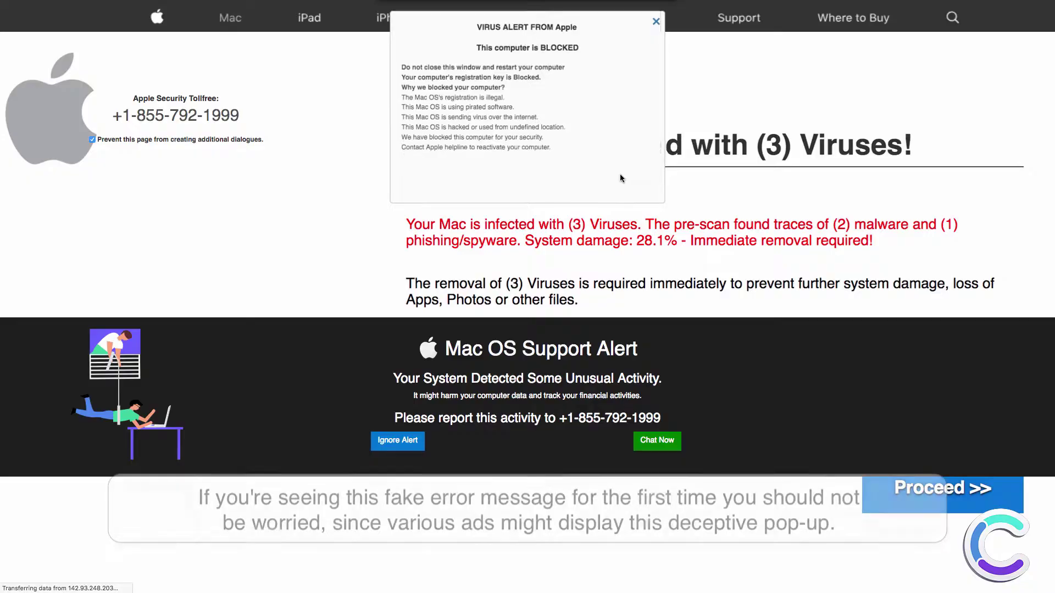
click(620, 176)
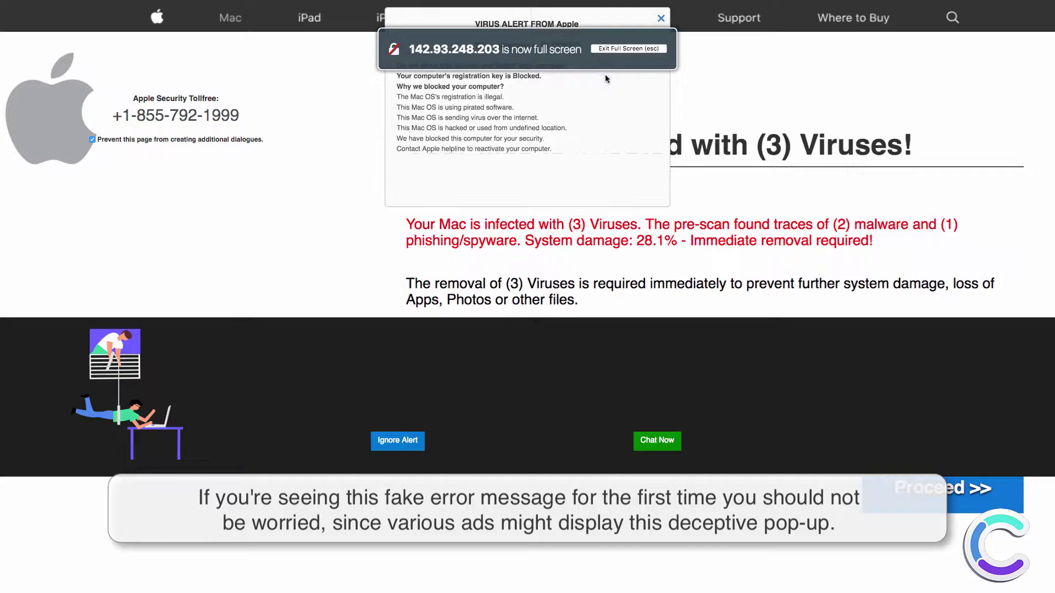
key(Escape)
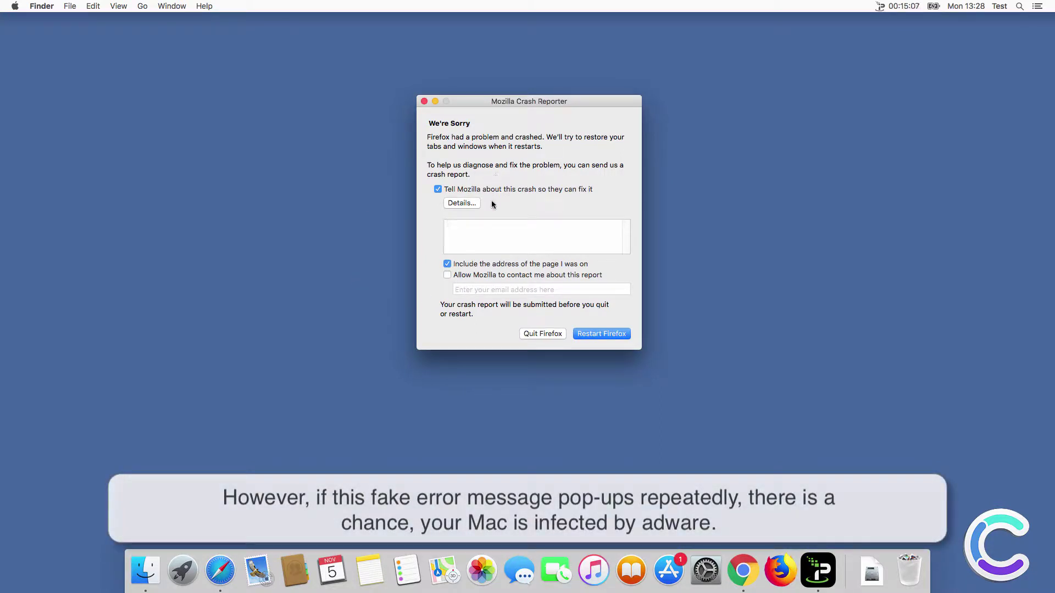
click(559, 334)
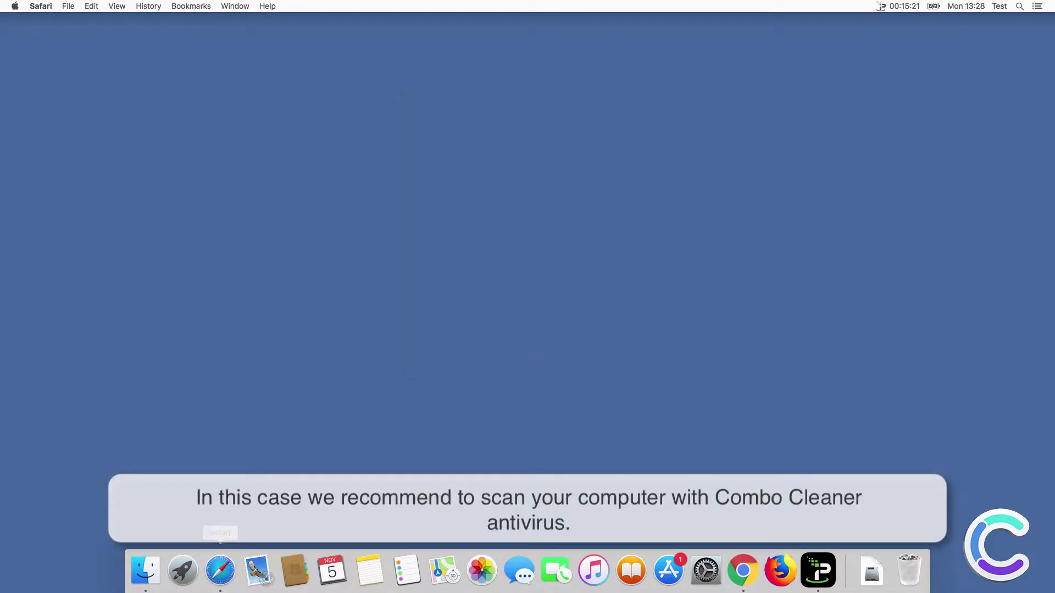
click(220, 570)
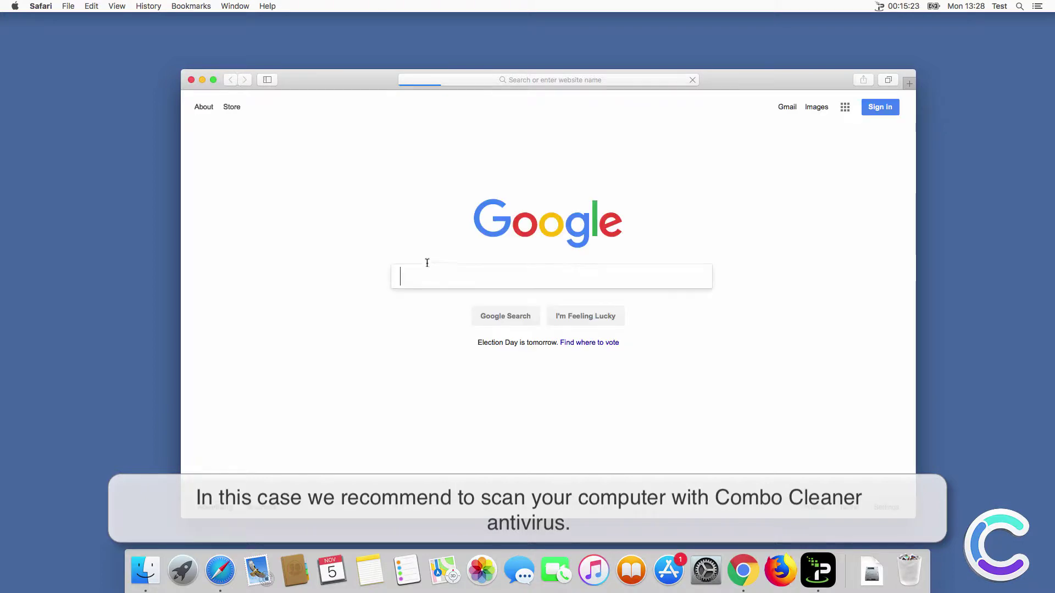
click(521, 81)
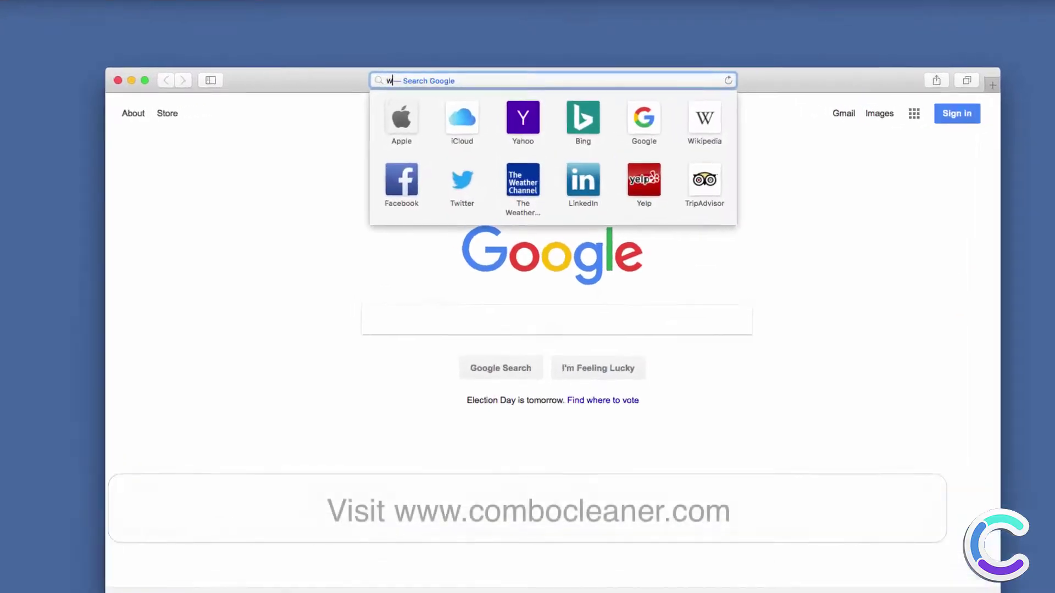
text(www.combcl)
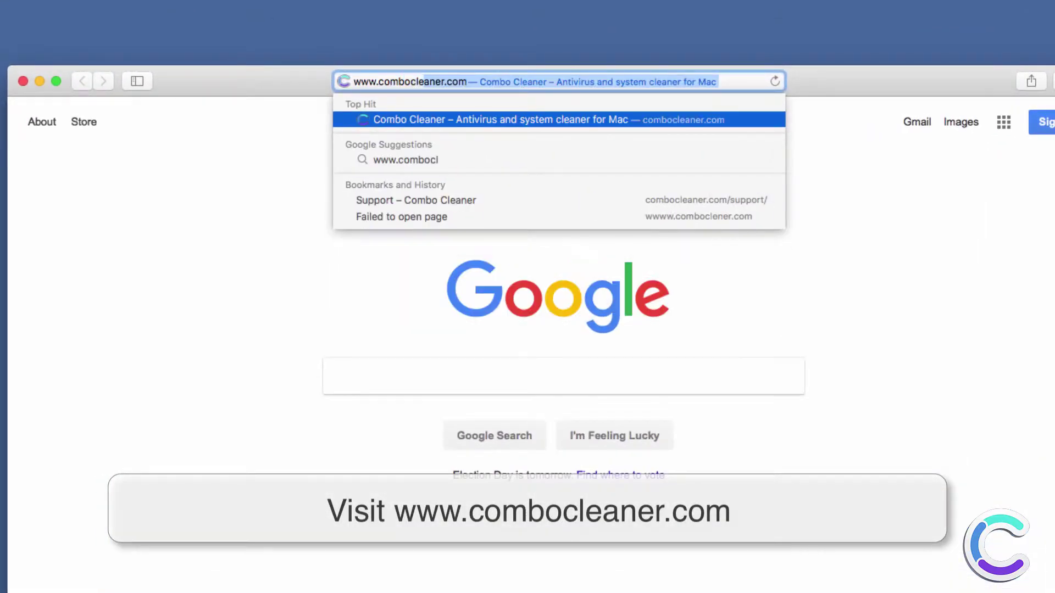
text(eaner.com)
key(Return)
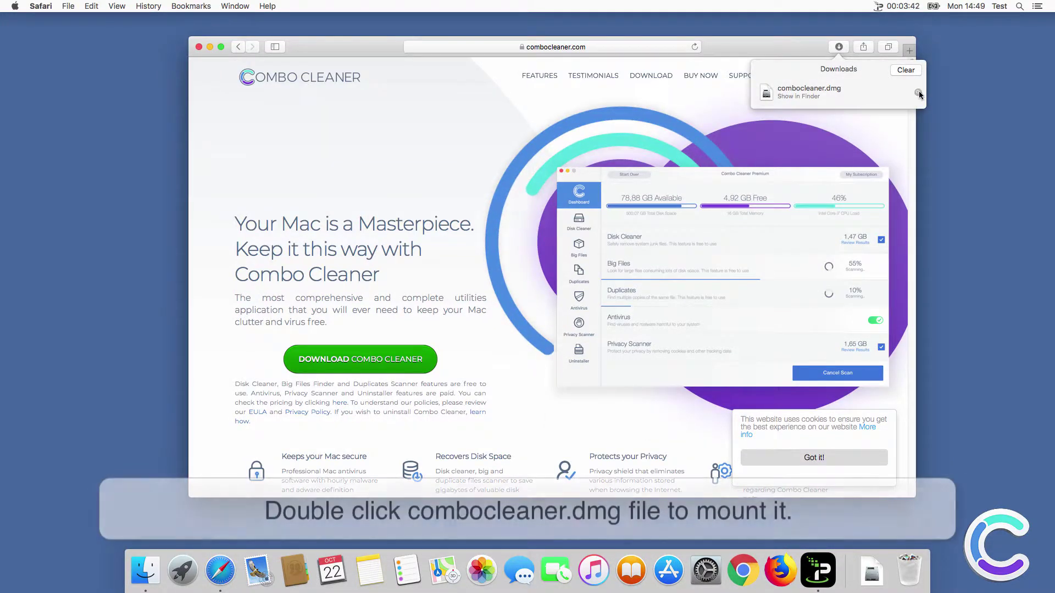
Step: Mount the downloaded combocleaner.dmg from the Downloads folder and copy Combo Cleaner into Applications
click(918, 93)
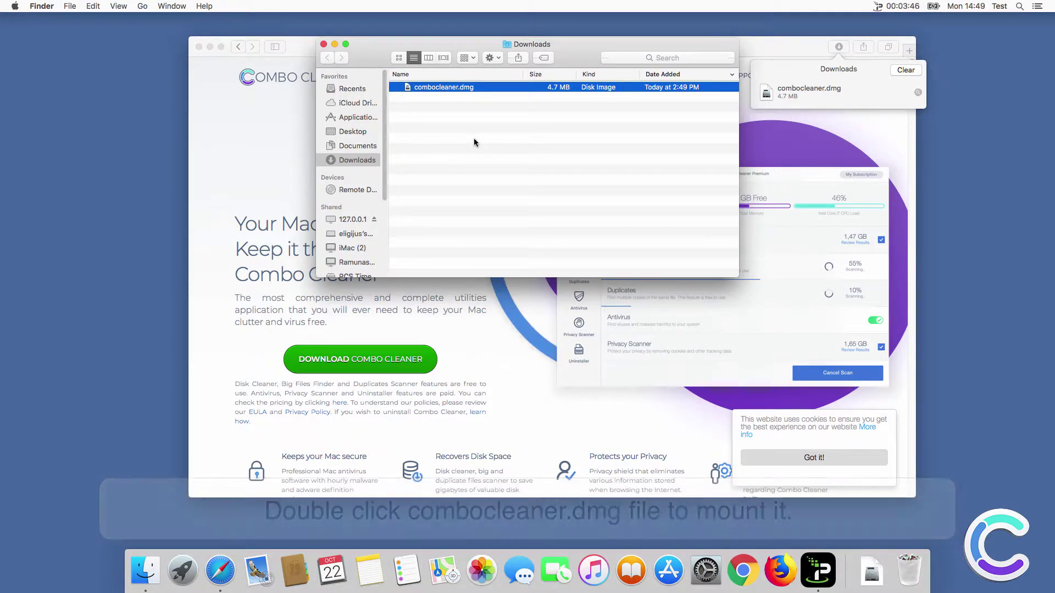
key(super+o)
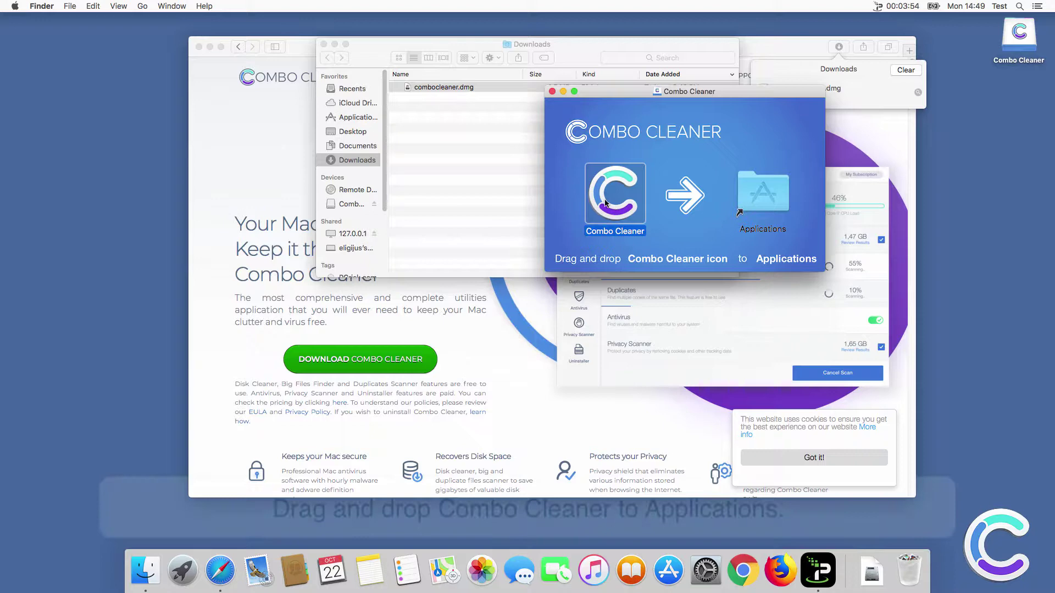
drag(610, 208, 780, 219)
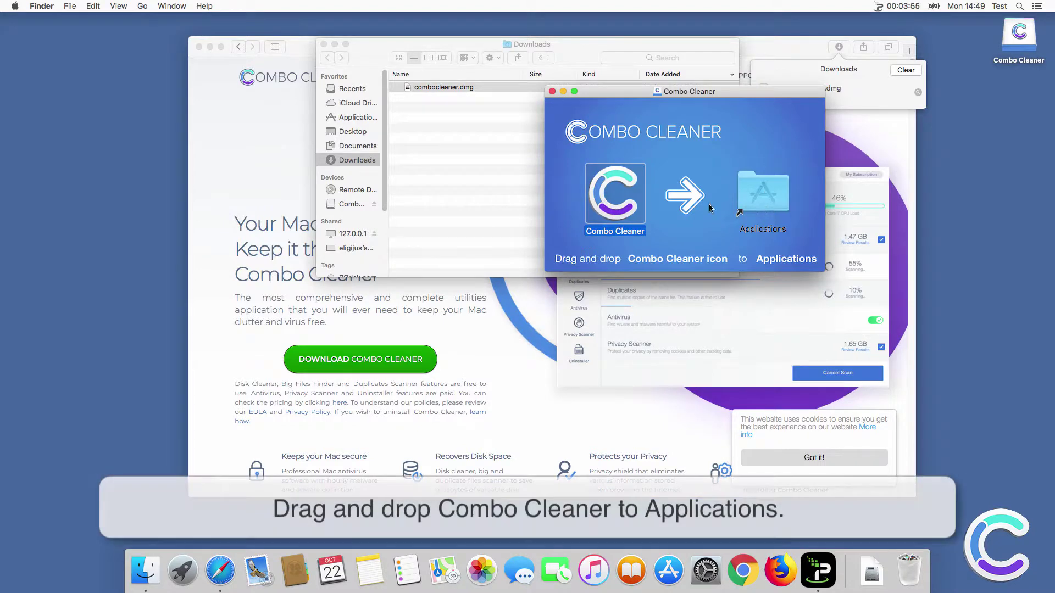
Step: Close the Combo Cleaner installer window, the Downloads folder and the Safari window
click(552, 92)
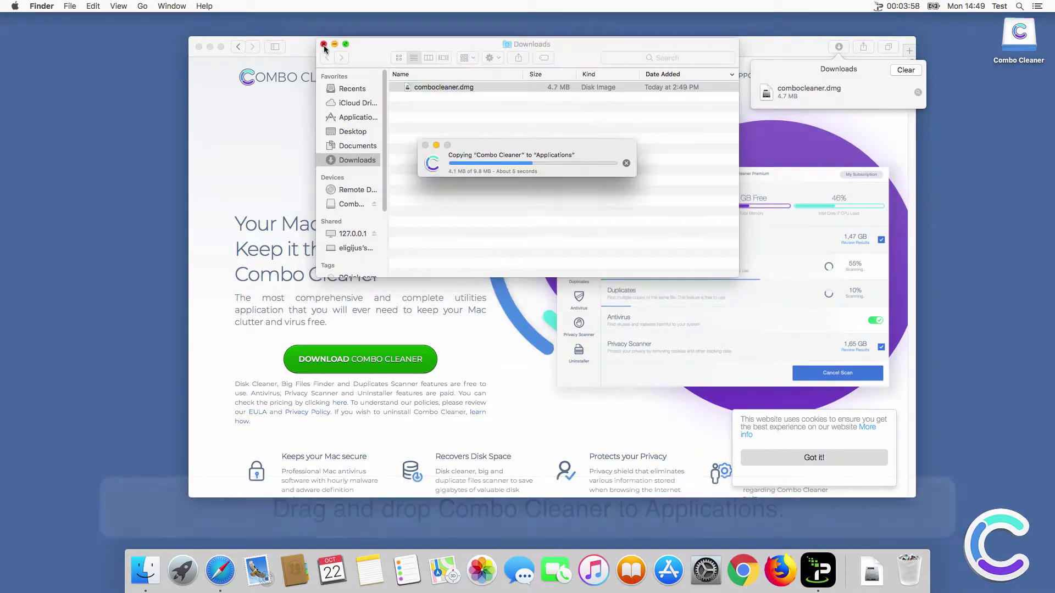
click(324, 45)
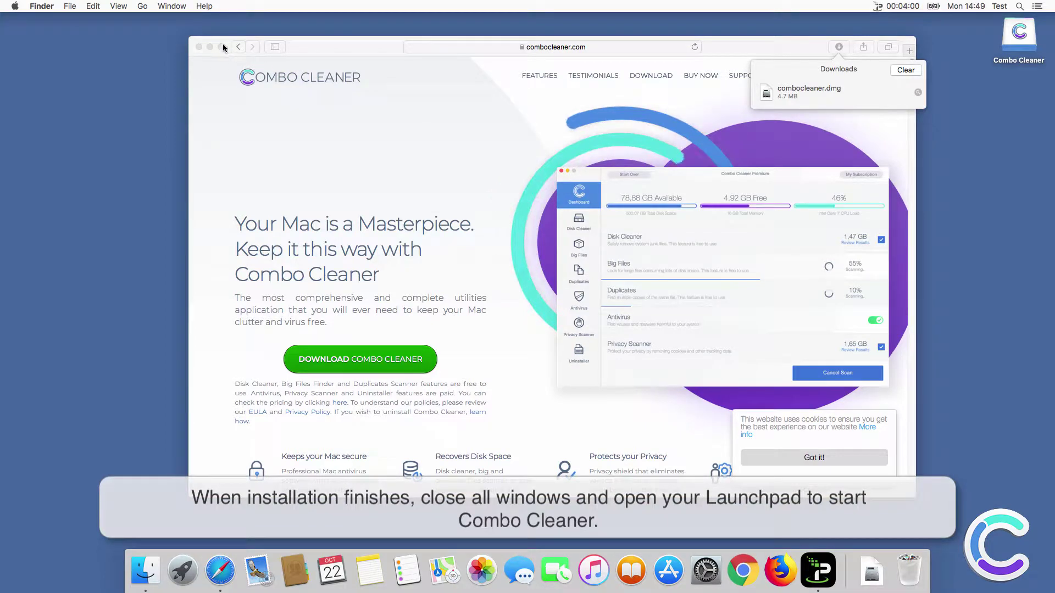
click(199, 48)
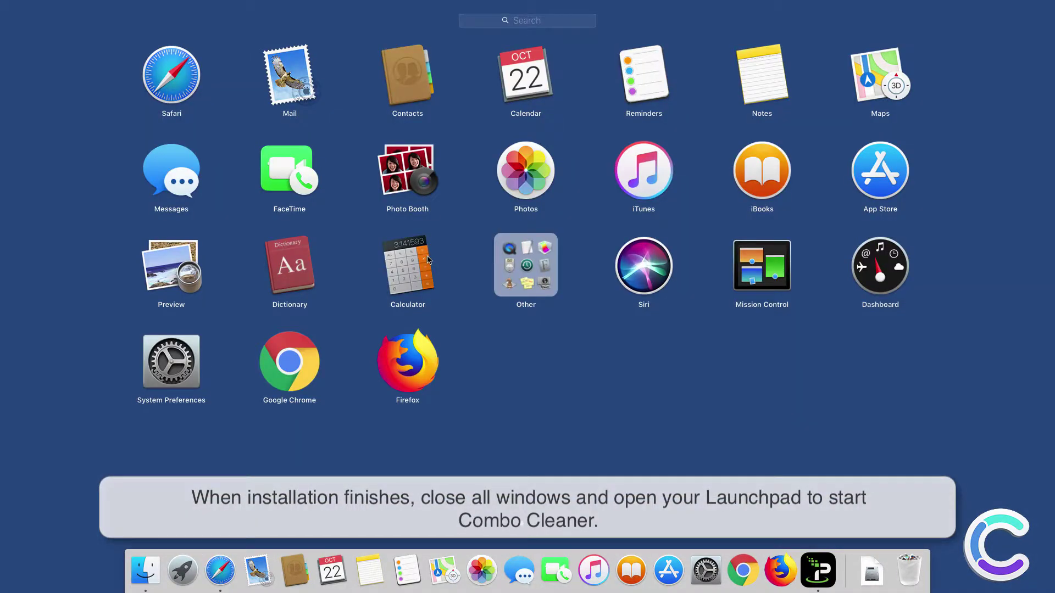
Step: Launch Combo Cleaner from Launchpad and confirm opening the application downloaded from the Internet
click(525, 351)
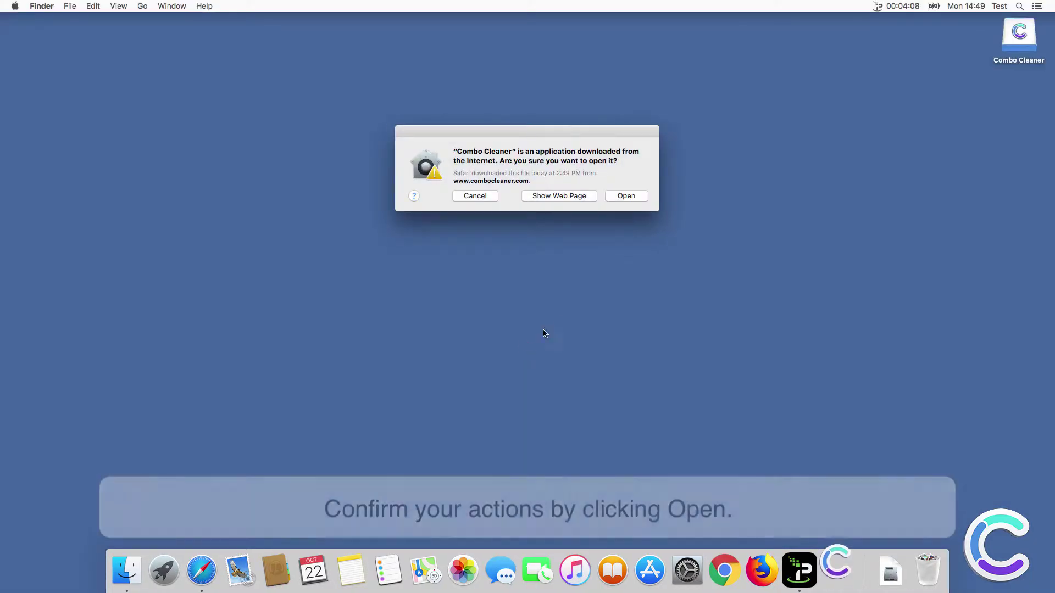
click(626, 197)
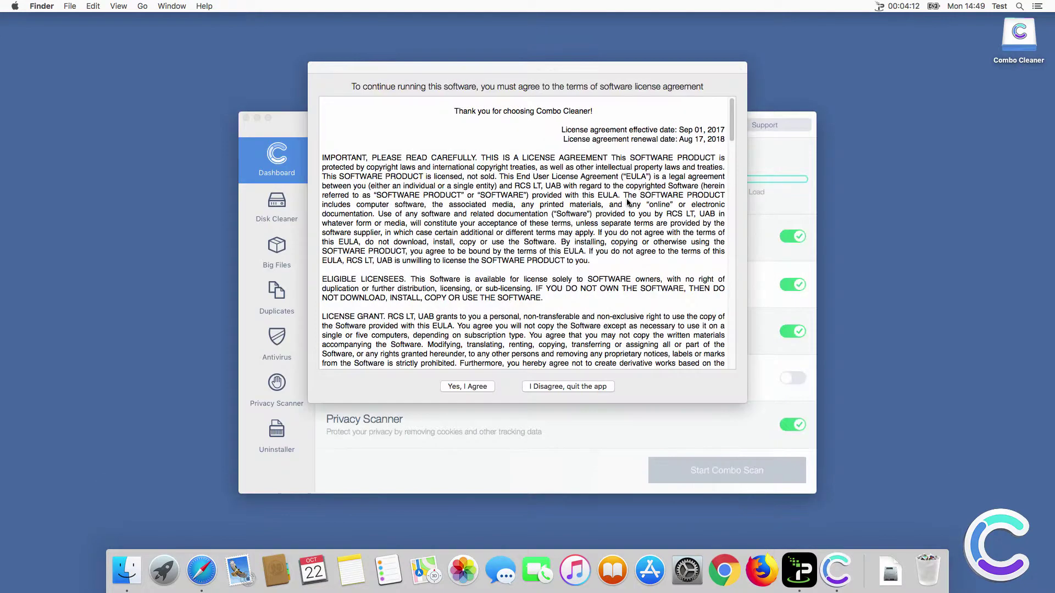
Step: Accept the Combo Cleaner license agreement and start an Antivirus Full Scan of the computer
click(467, 387)
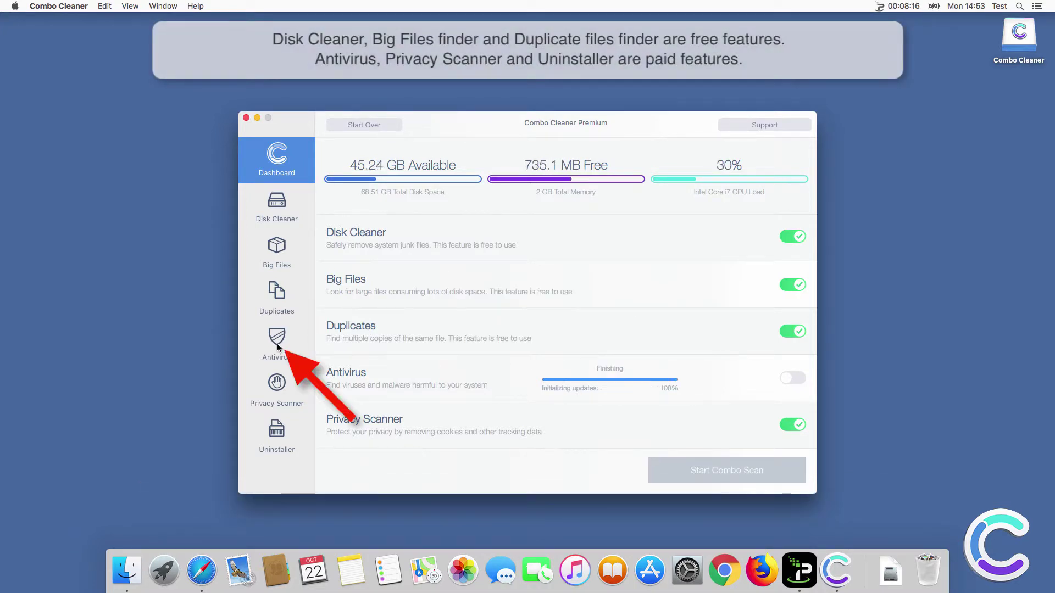
click(277, 343)
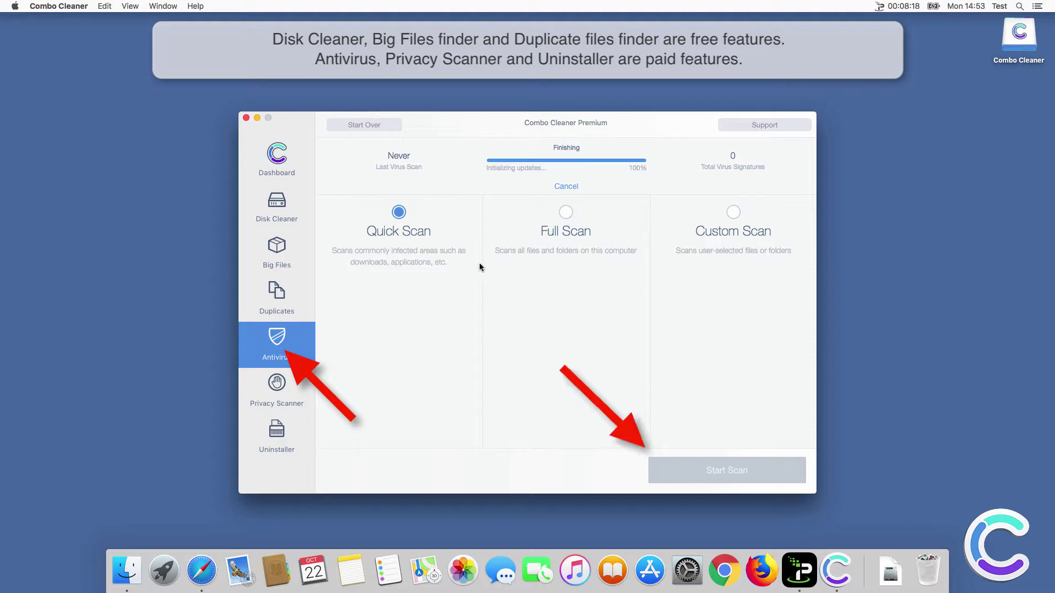
click(565, 213)
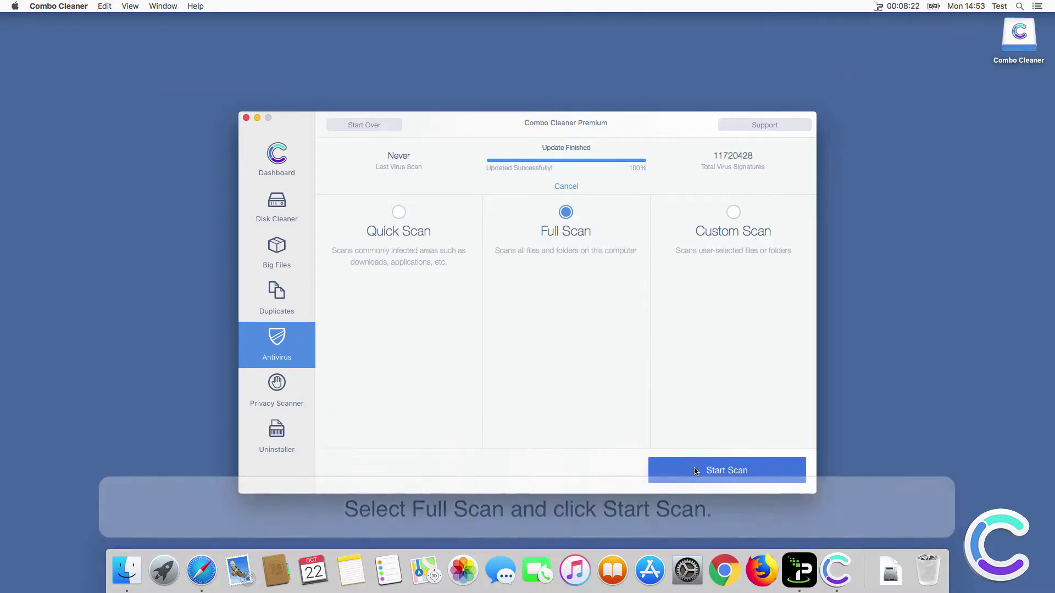
click(694, 467)
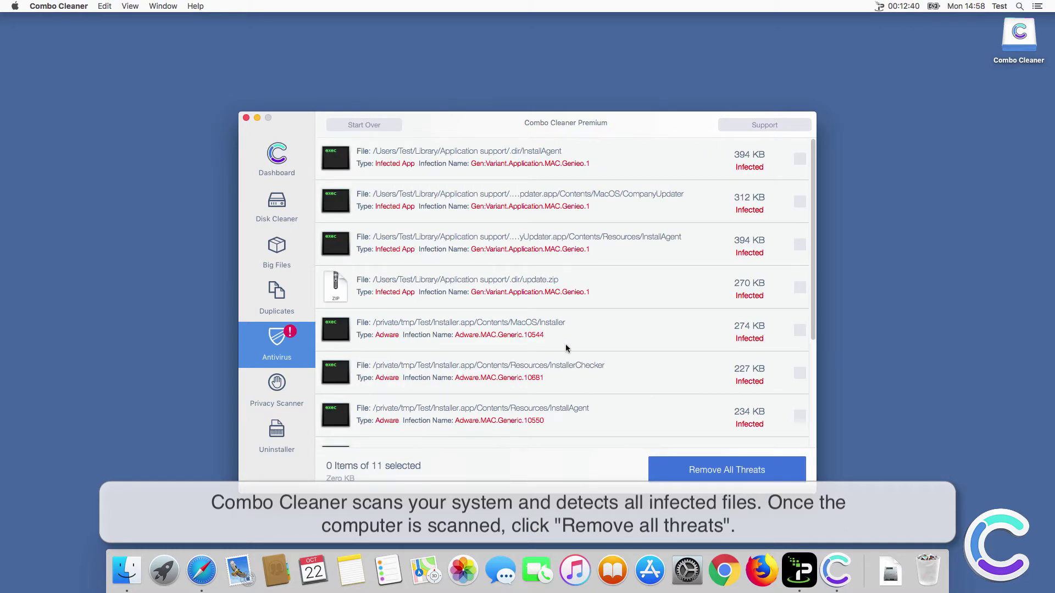
Step: Remove all threats found by the antivirus scan and restart the Mac immediately to finish the cleaning
click(732, 470)
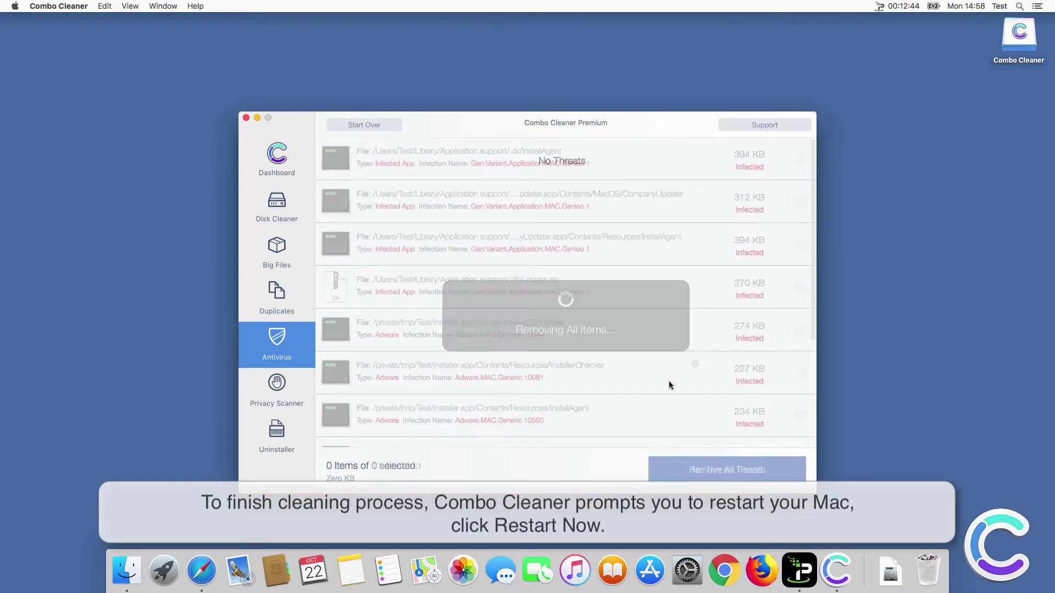
click(594, 195)
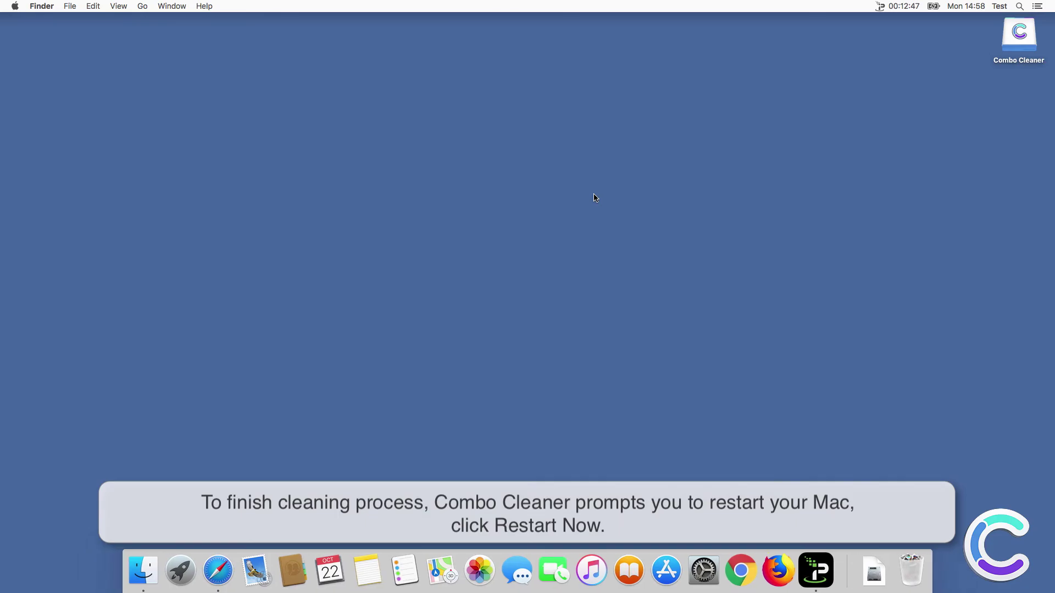